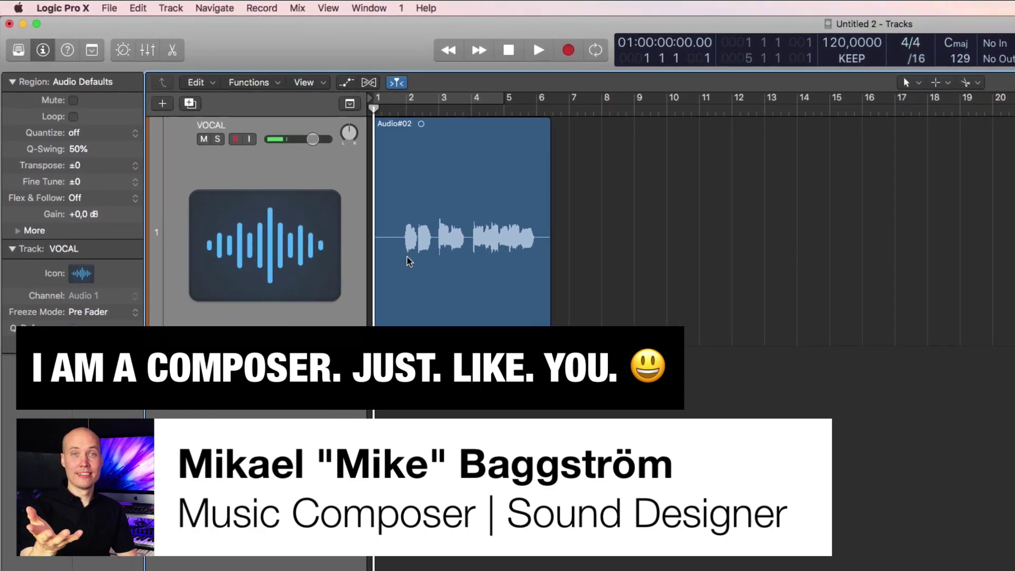
Play the vocal track, then stop playback with the playhead just past bar 6
click(552, 51)
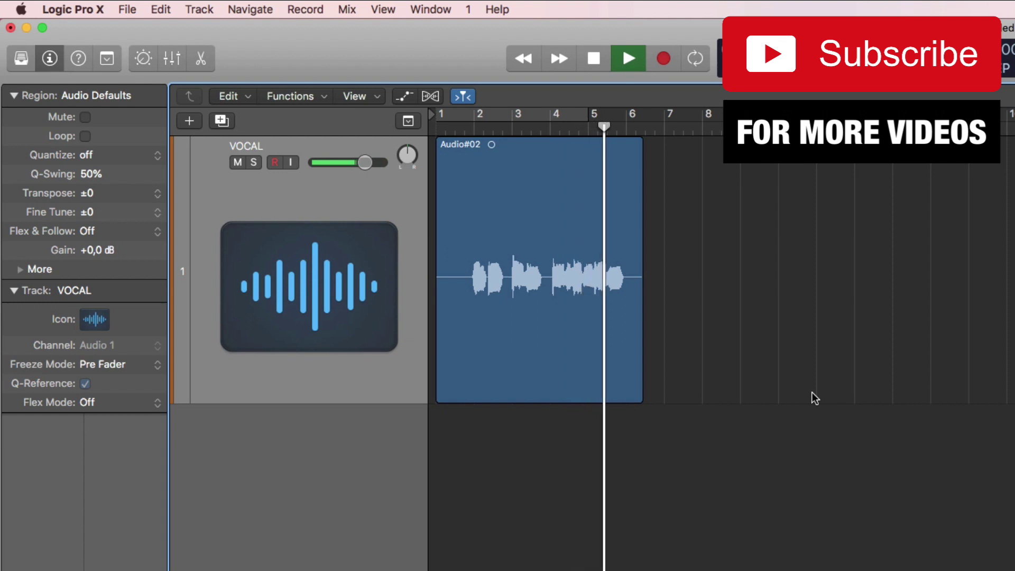
click(594, 58)
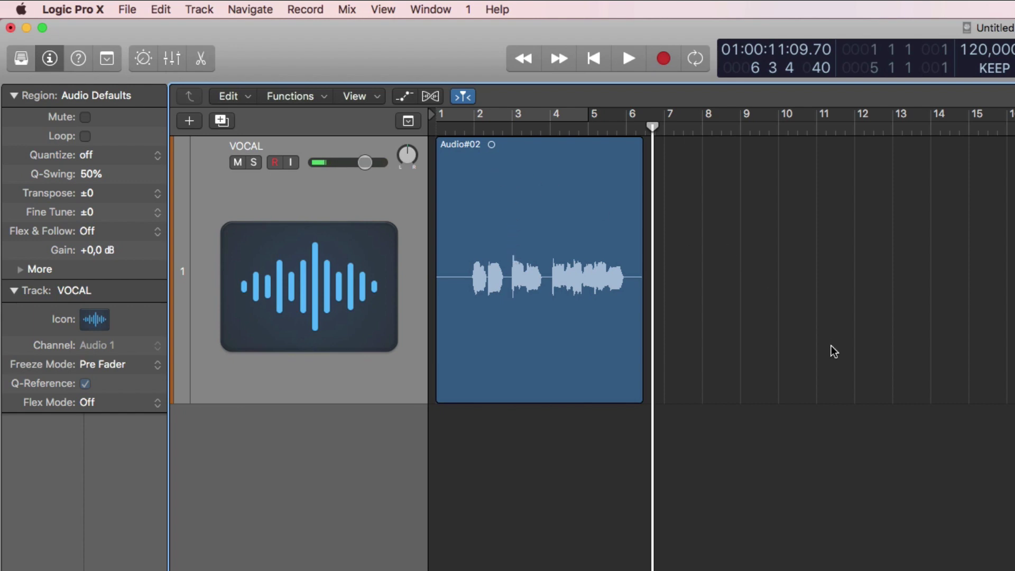
Select the Audio#02 region, return to the start, and open it in the Audio Track Editor
click(542, 344)
key(Return)
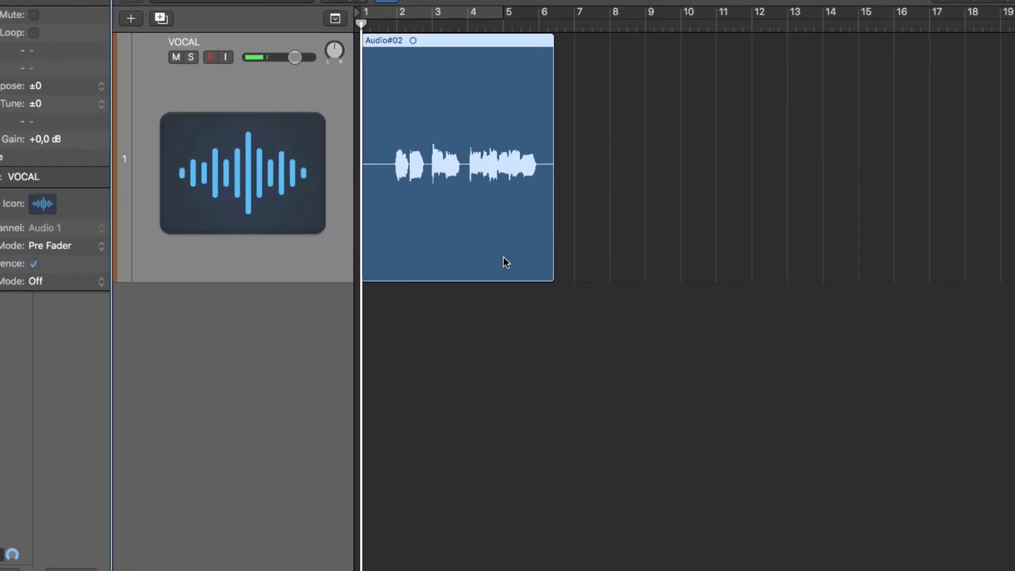
double_click(588, 379)
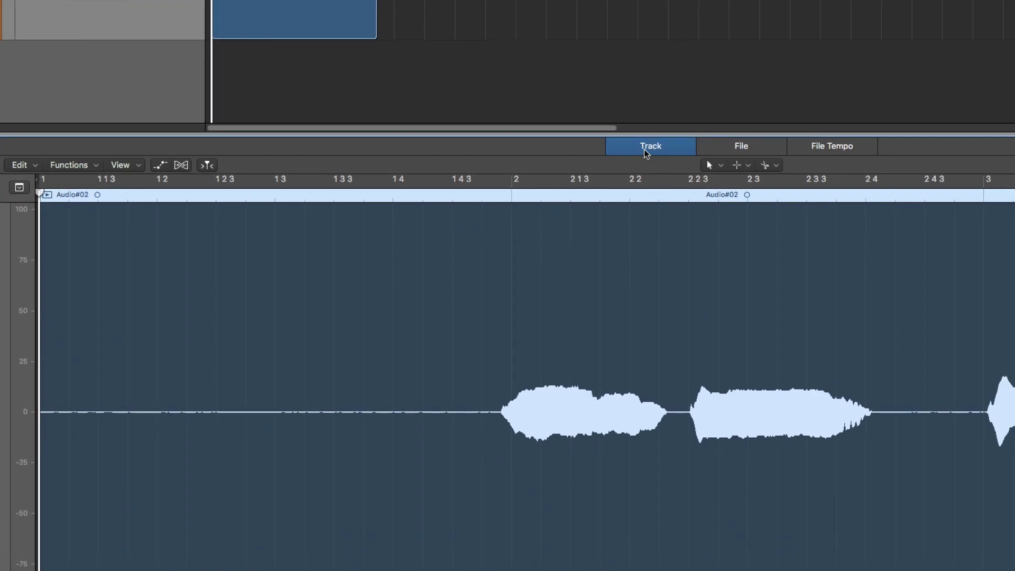
Normalize the Audio#02 region gain to a -1.0 dB peak, giving +14,1 dB
click(727, 150)
click(672, 146)
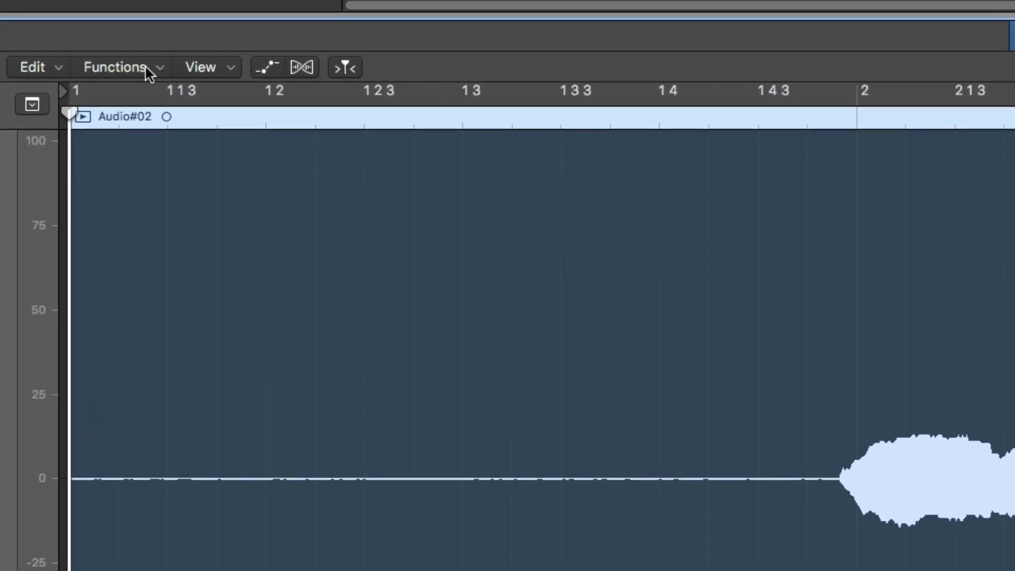
click(145, 67)
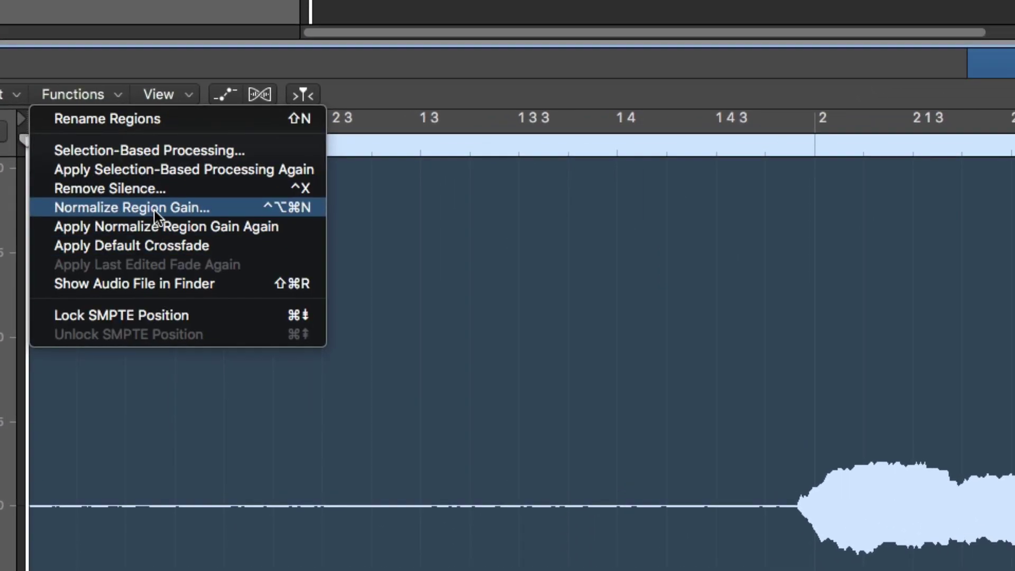
click(180, 180)
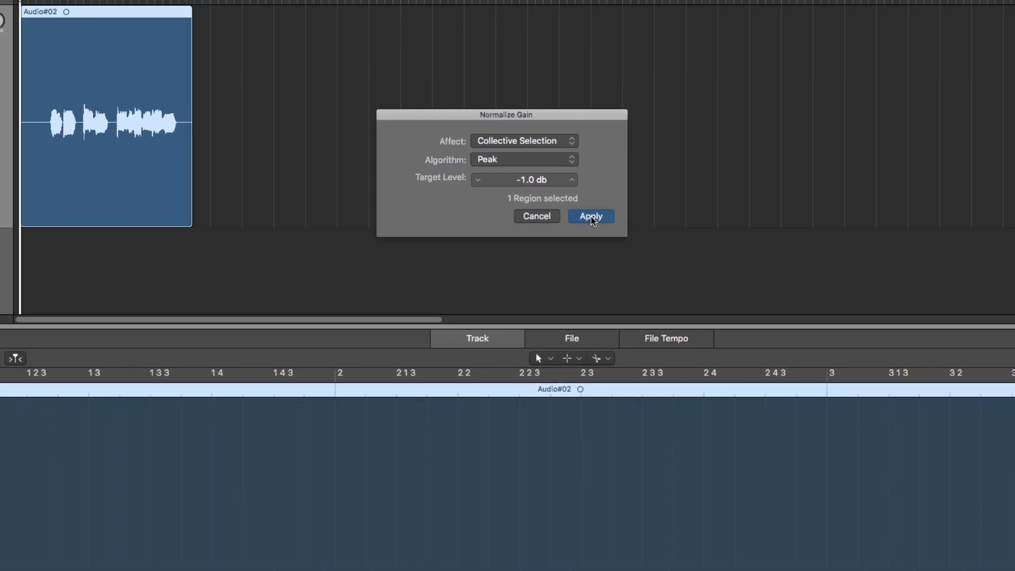
click(591, 217)
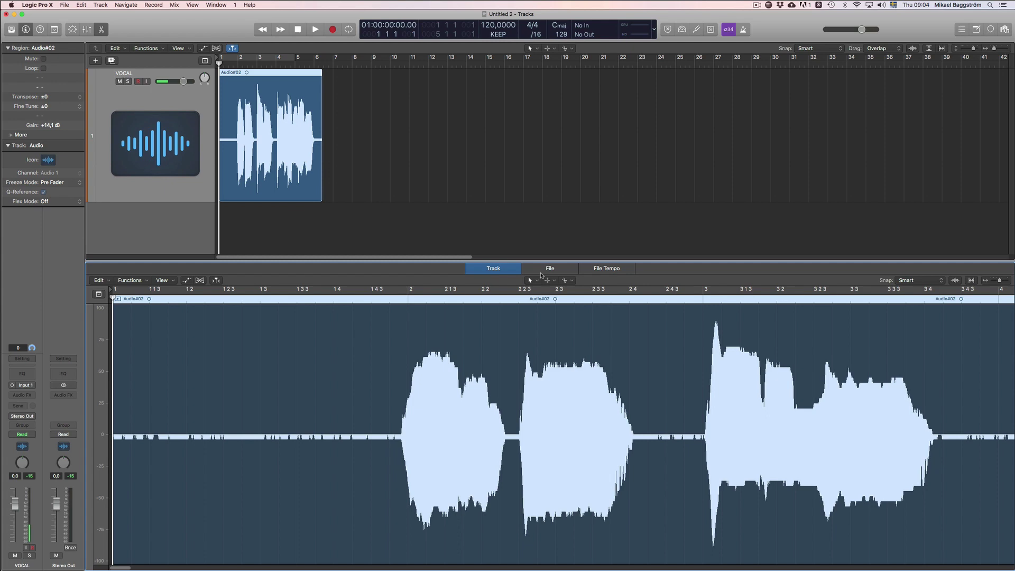
Compare the Track and File views of the Audio#02 waveform, ending in File view
click(547, 269)
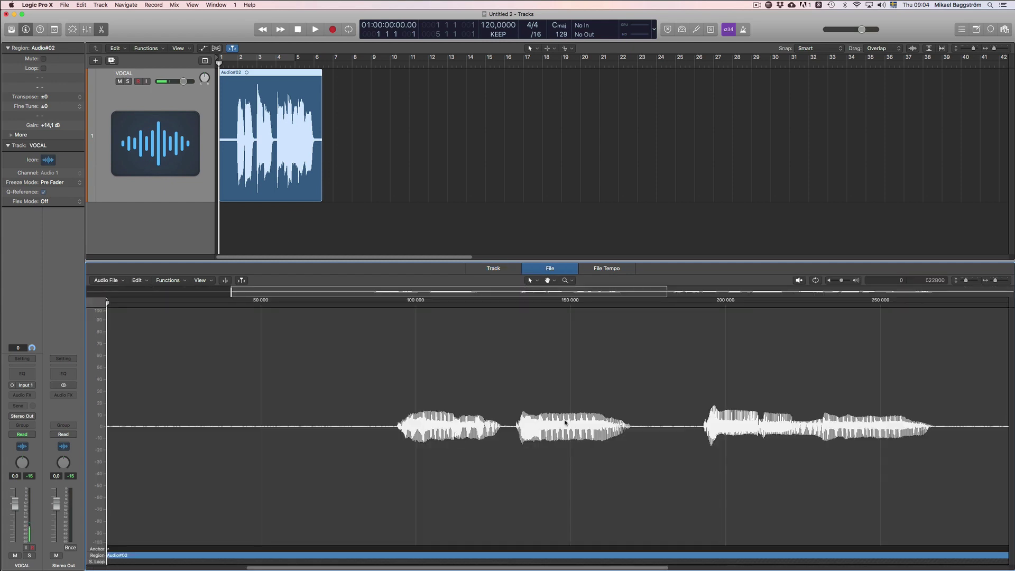
click(507, 270)
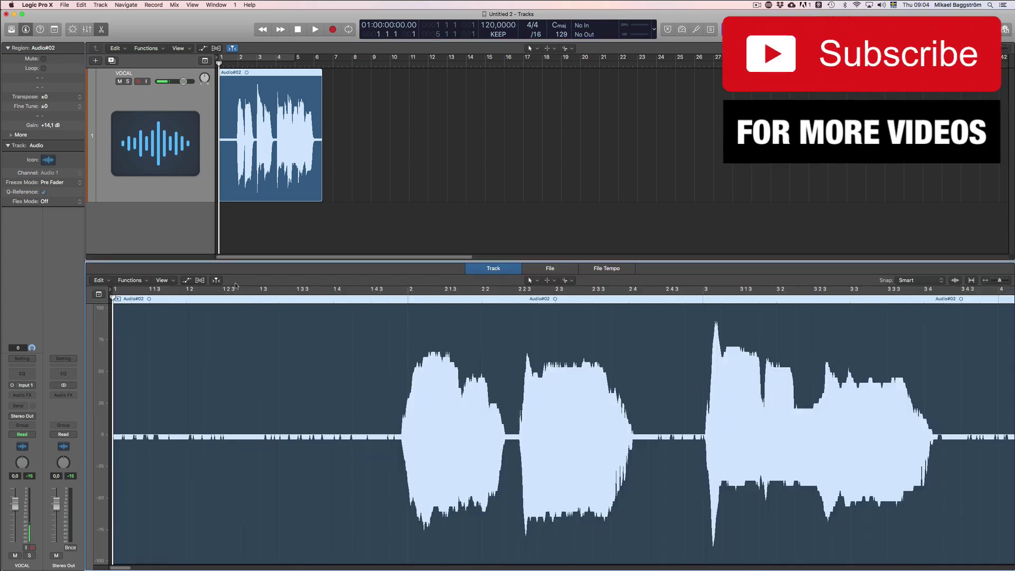
click(545, 269)
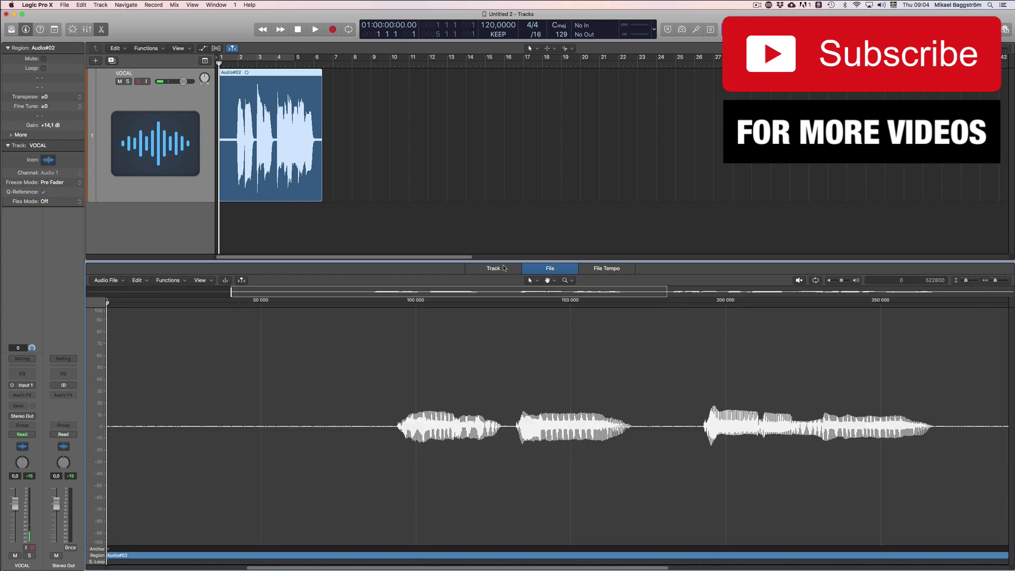
click(502, 270)
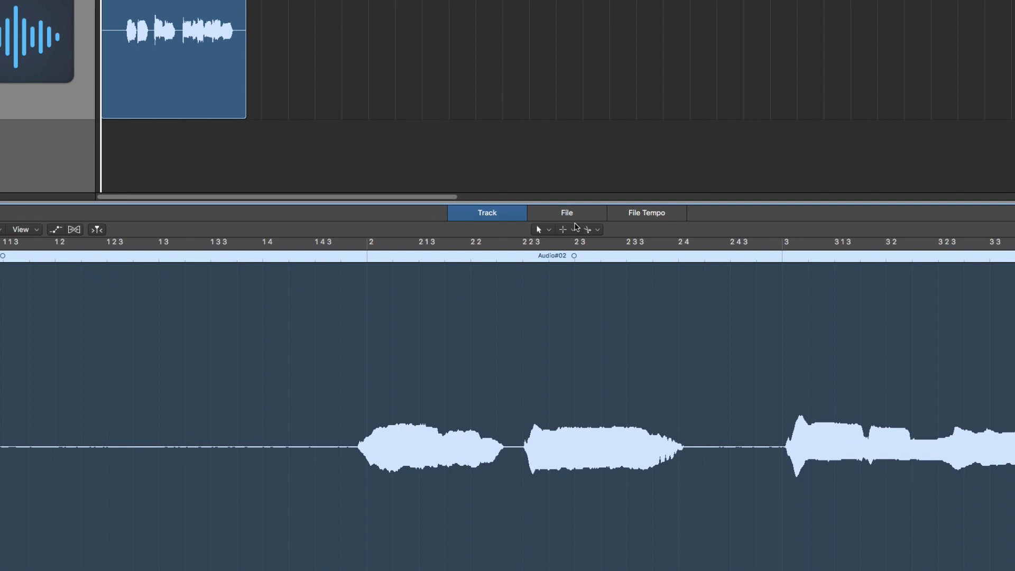
click(544, 269)
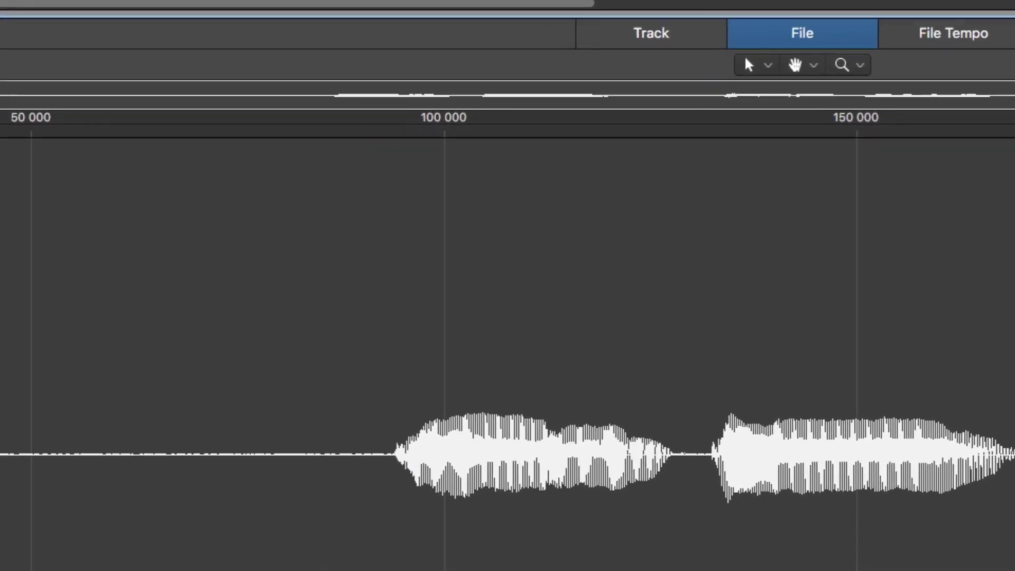
Normalize the entire Audio#02 source file from the File view's Functions menu
click(67, 47)
click(181, 51)
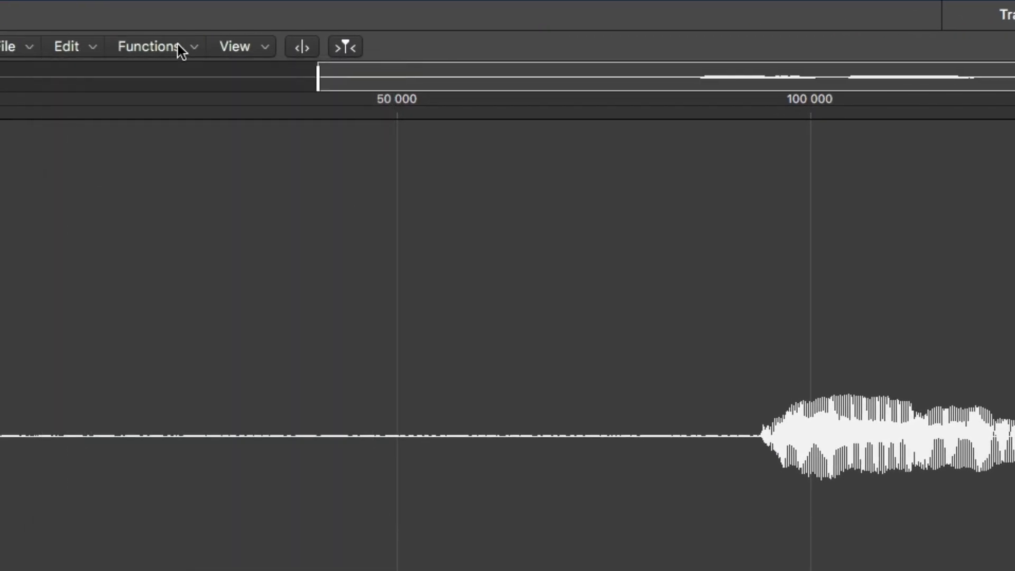
click(180, 49)
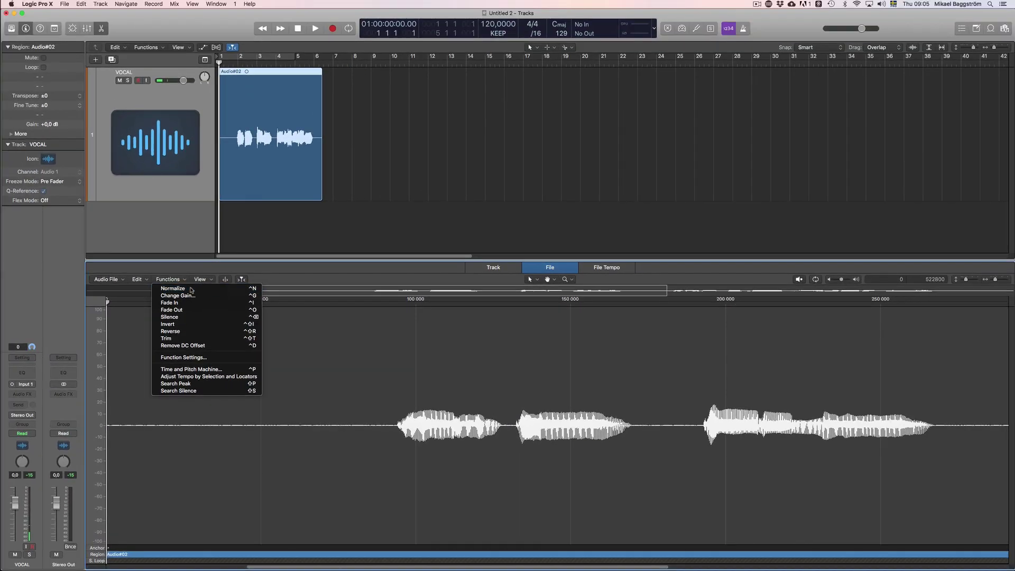
click(195, 225)
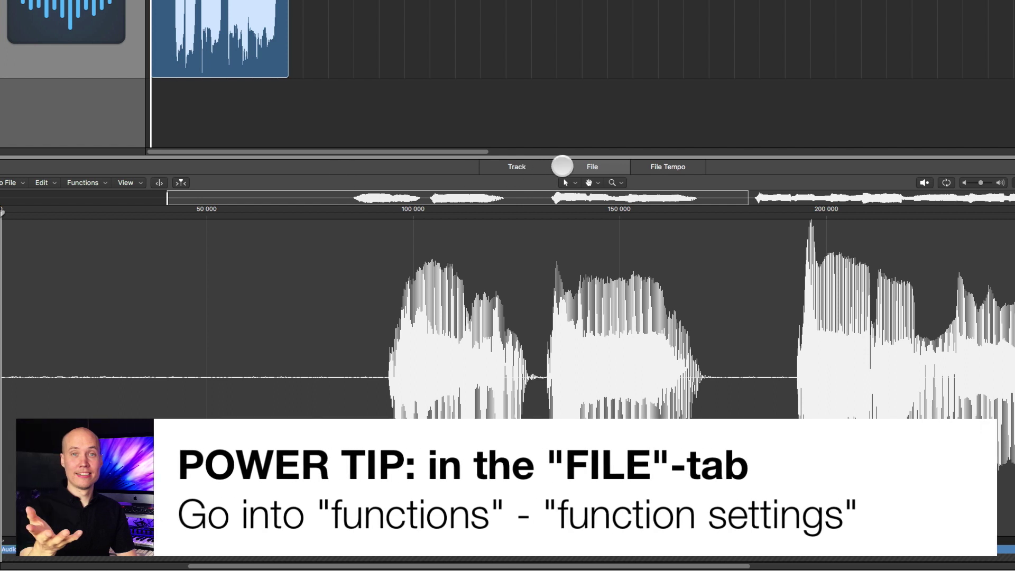
Check the region-gain normalize settings in Track view, then cancel them unchanged
click(586, 167)
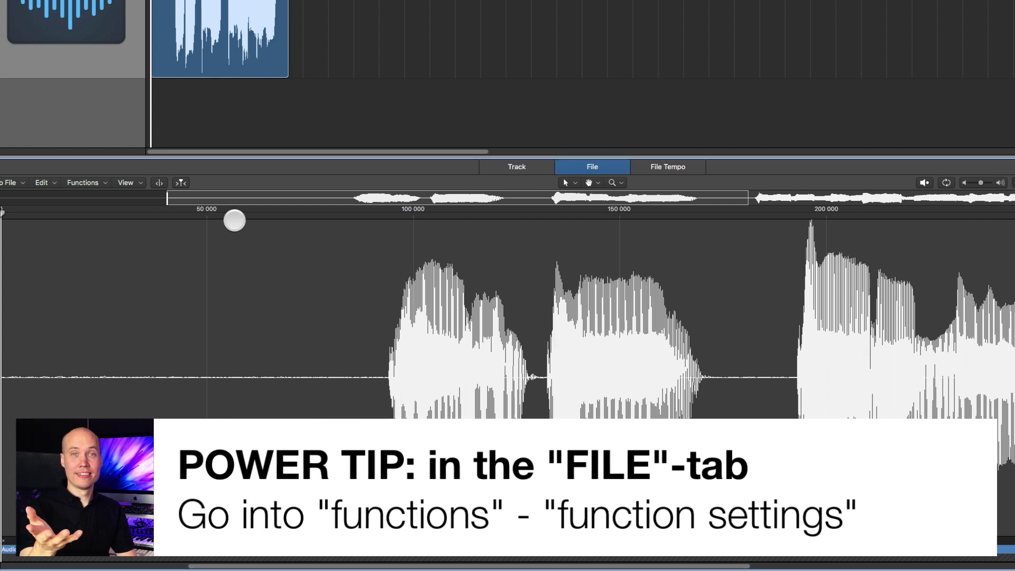
click(524, 168)
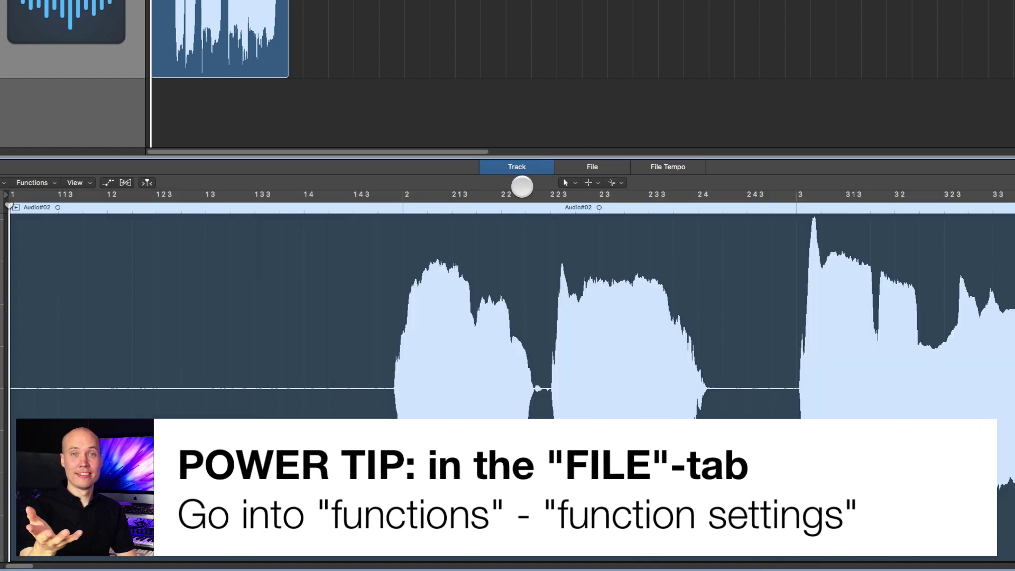
click(53, 182)
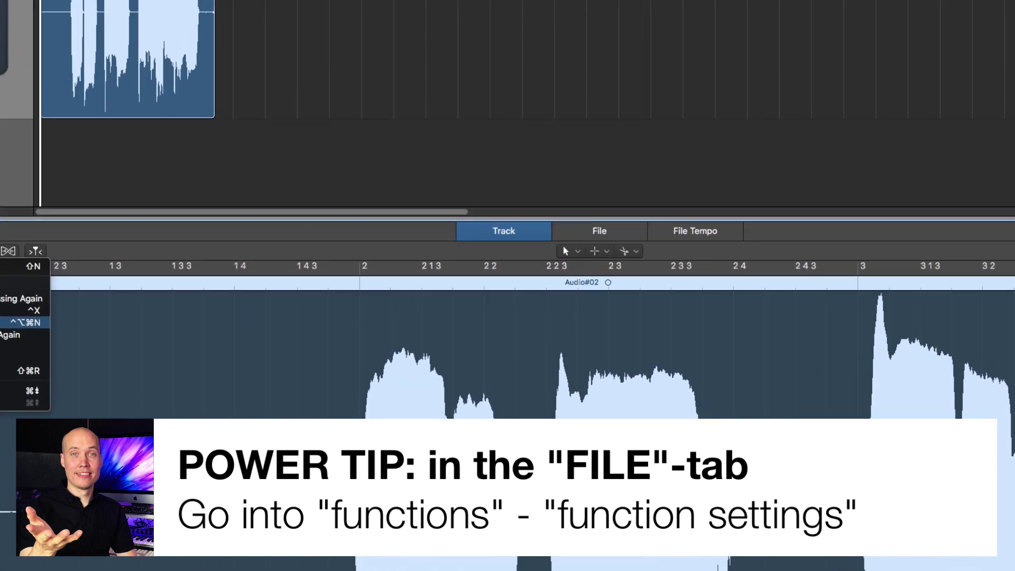
click(61, 239)
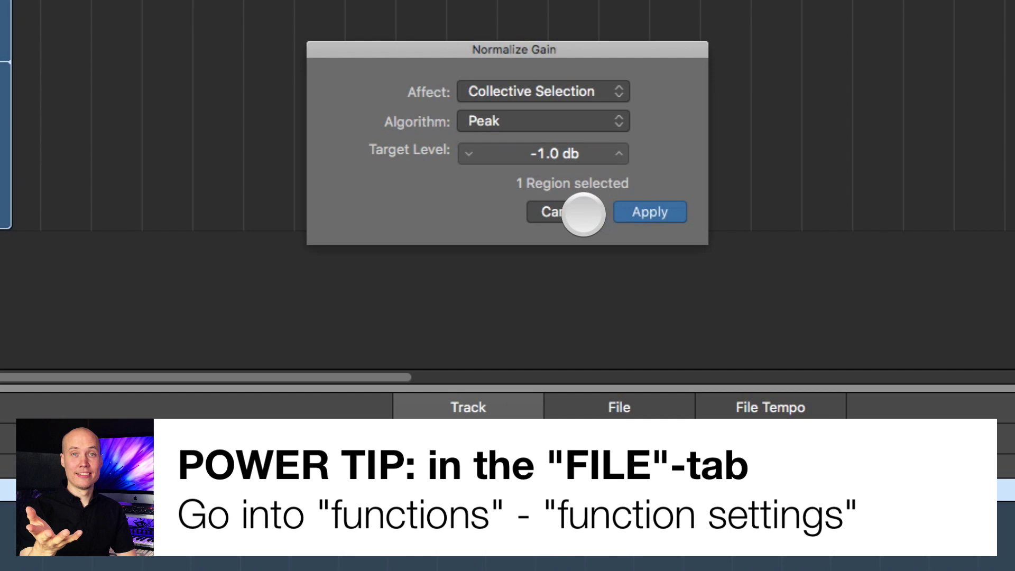
click(582, 213)
Bring up the File view's Function Settings for normalize and fades
click(627, 396)
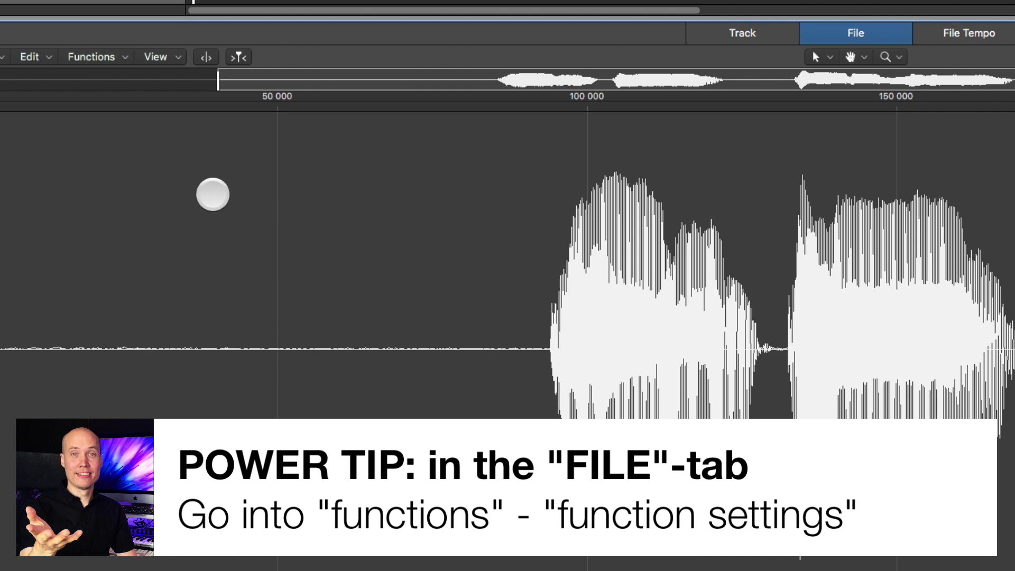
click(90, 57)
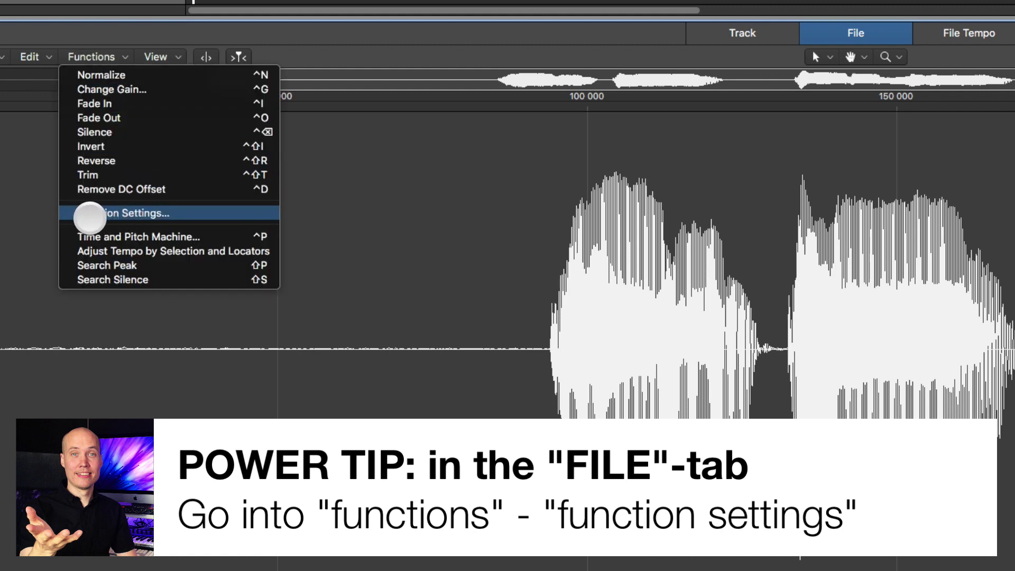
click(114, 213)
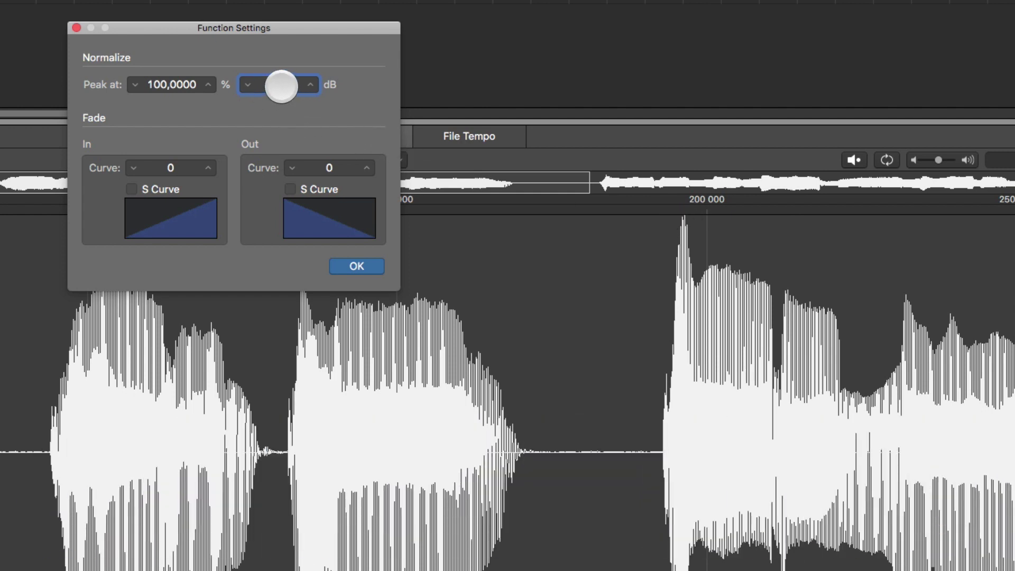
Set the Function Settings normalize peak to -10 dB
double_click(281, 86)
text(-1)
key(Return)
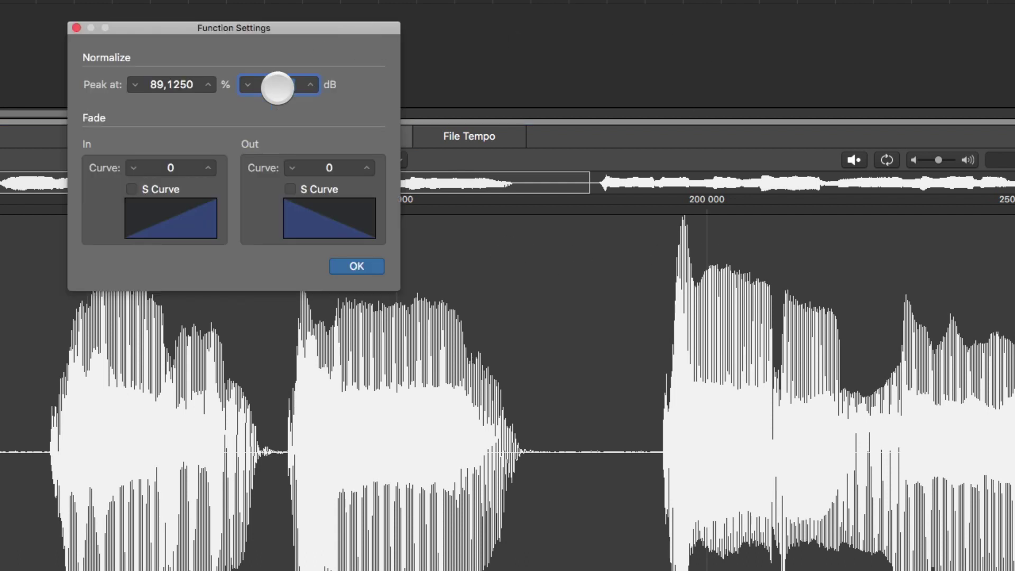
double_click(276, 84)
text(-10)
key(Return)
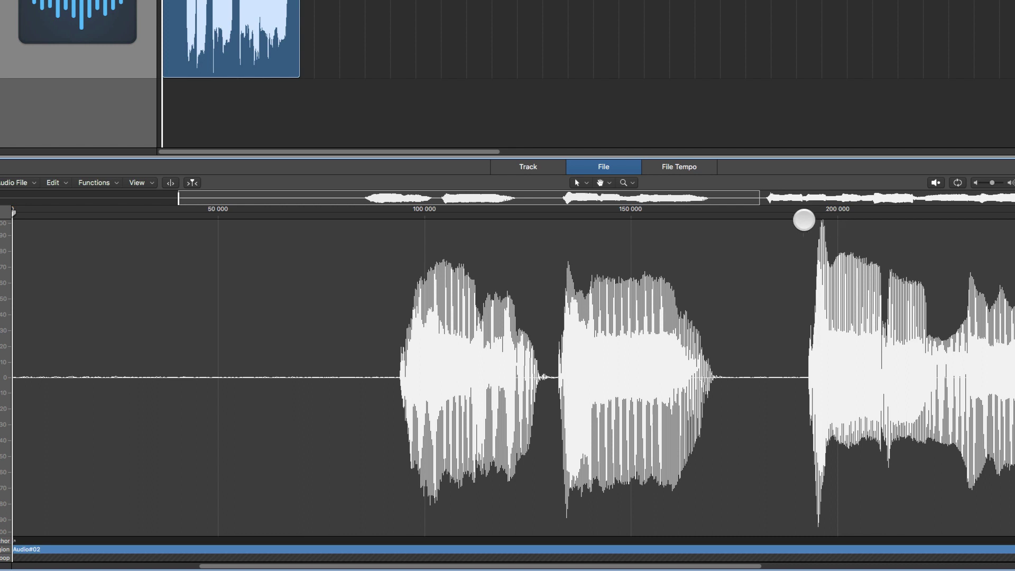
Renormalize the Audio#02 file to the -10 dB peak, shrinking its waveform
click(90, 184)
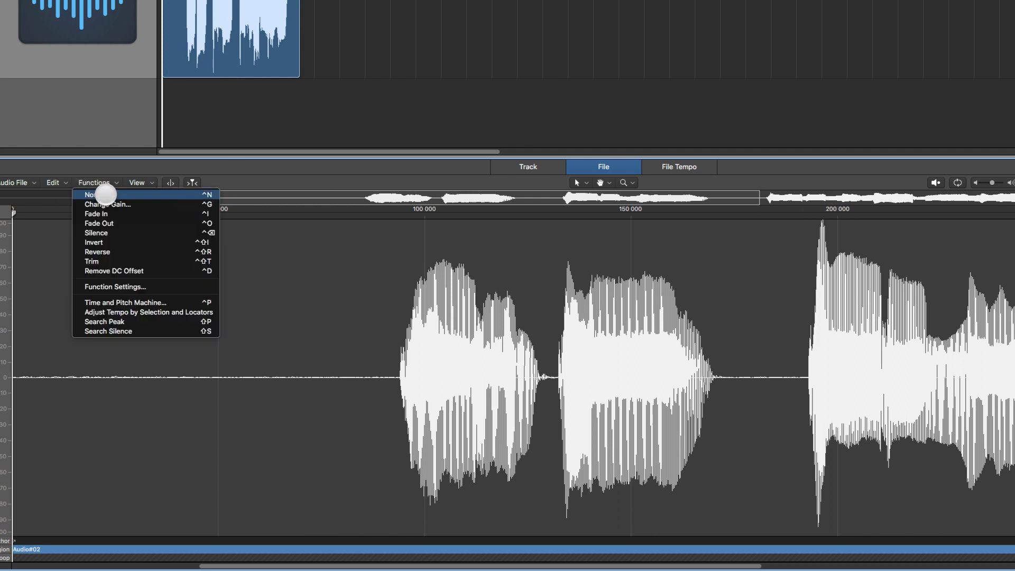
click(105, 195)
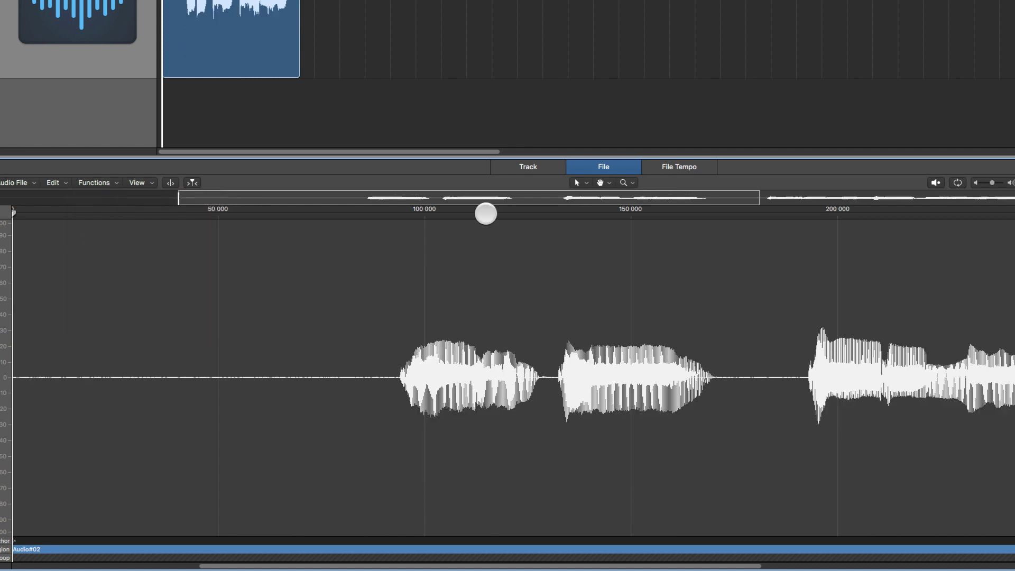
click(100, 184)
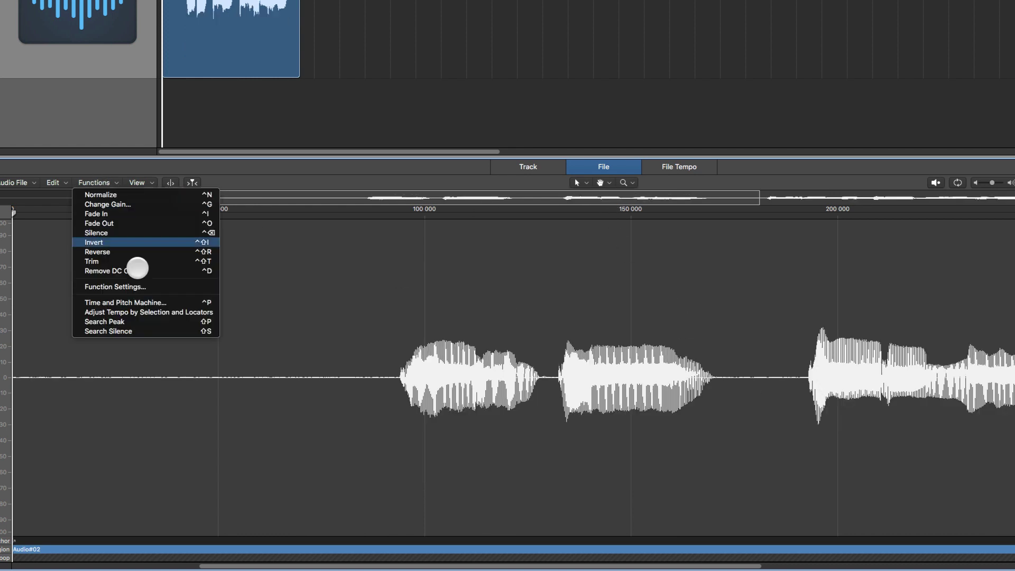
Change the normalize peak to -1 dB and renormalize the Audio#02 file
click(132, 286)
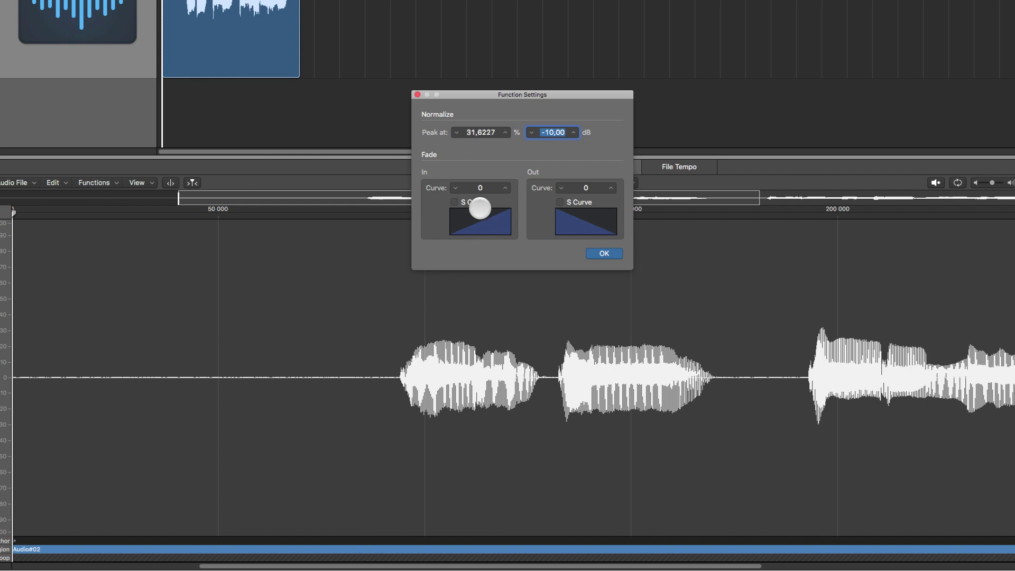
text(-)
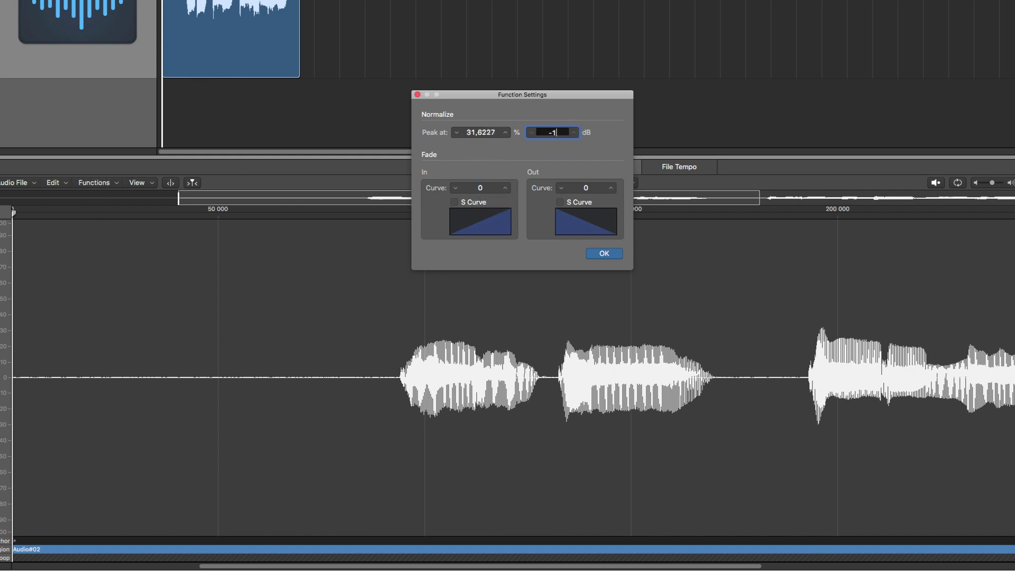
text(1)
click(603, 253)
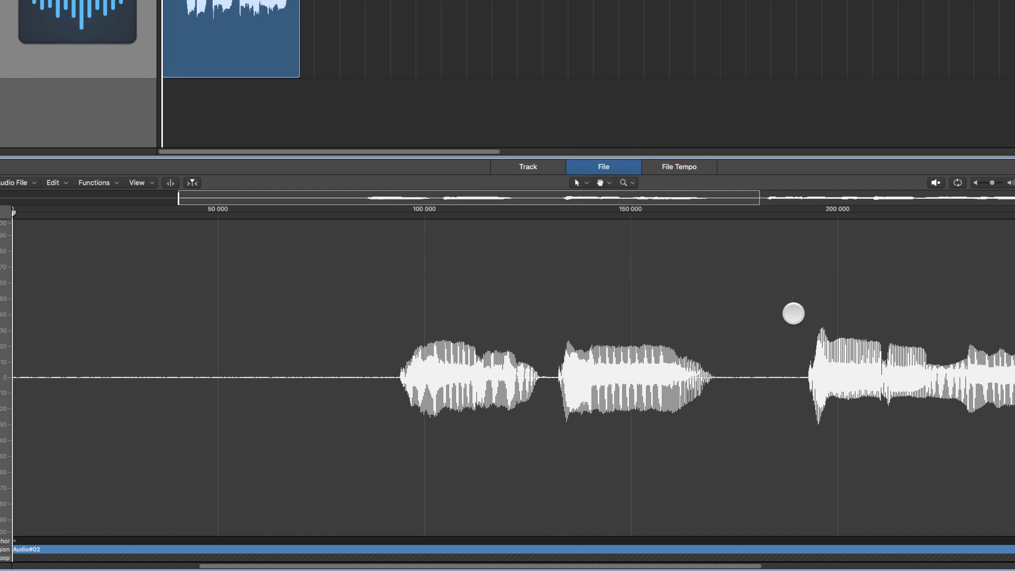
click(87, 182)
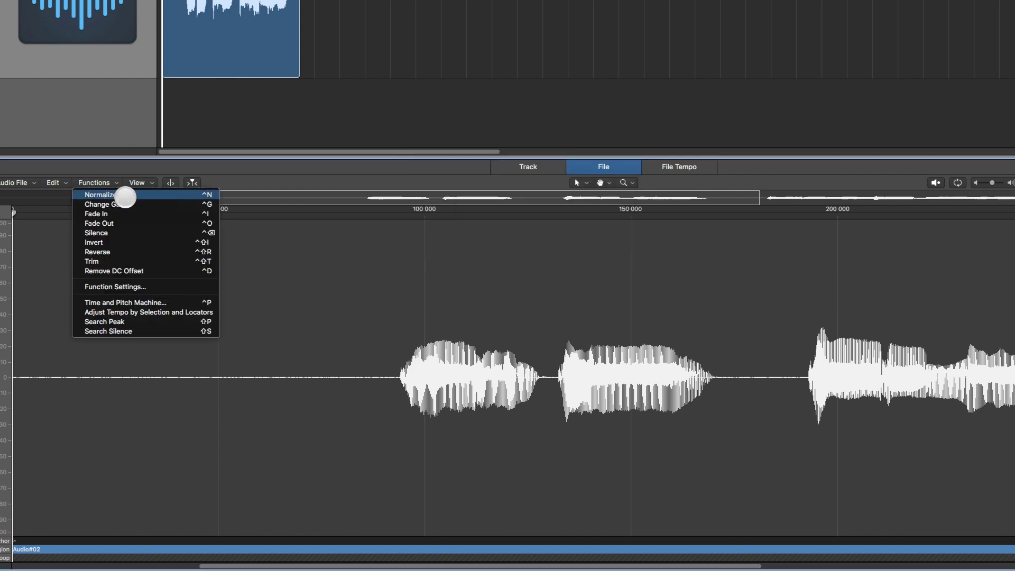
click(125, 196)
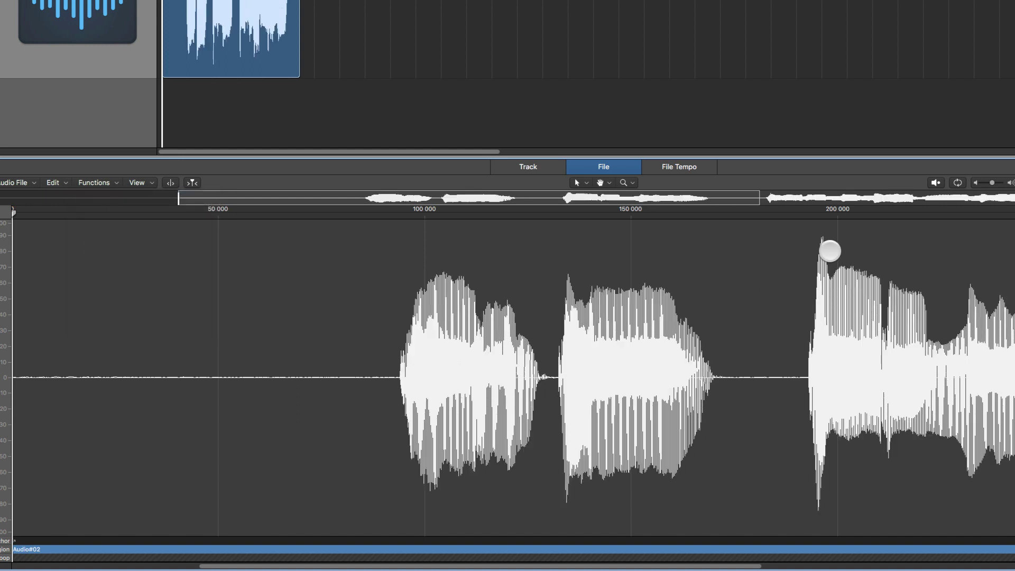